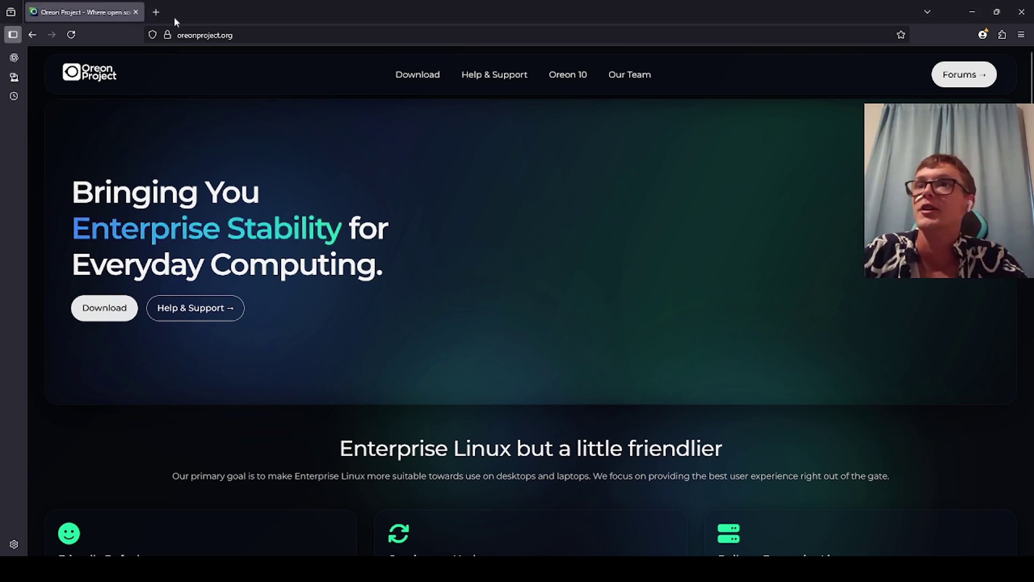
# Download the Oreon 10 Core x86_64 ISO, choosing 'No thanks, just download'
pyautogui.click(95, 312)
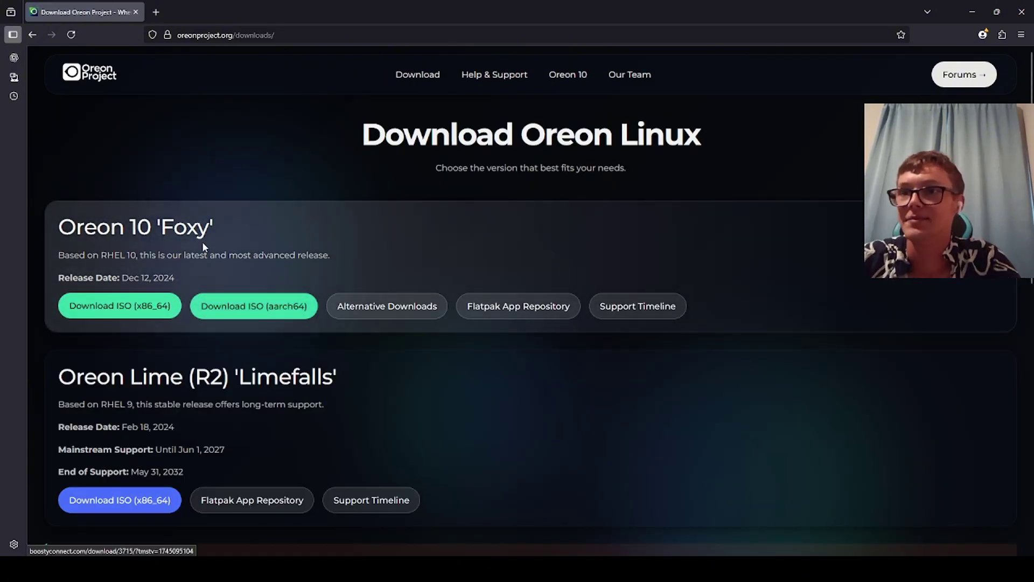
pyautogui.click(118, 315)
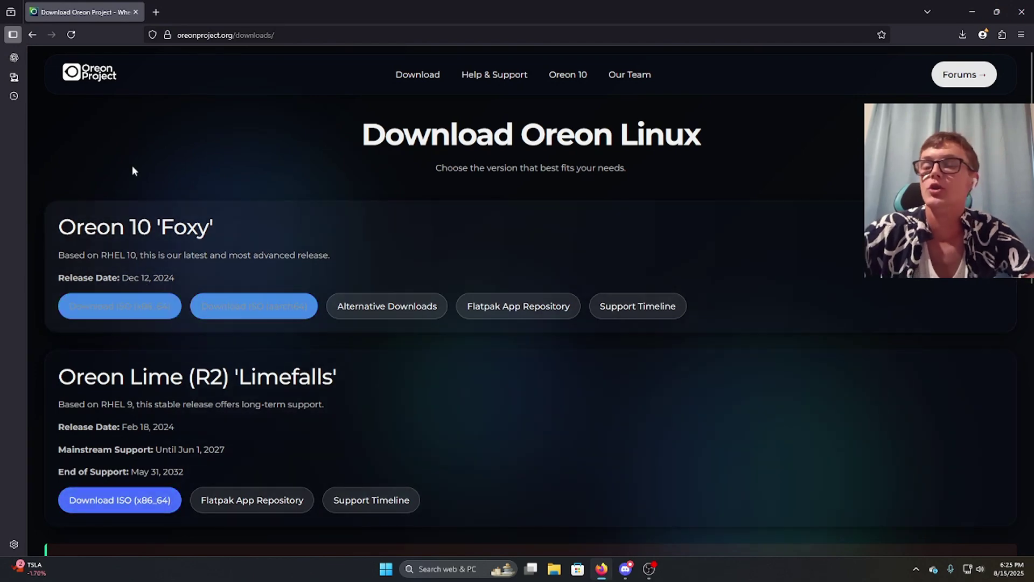
pyautogui.click(129, 311)
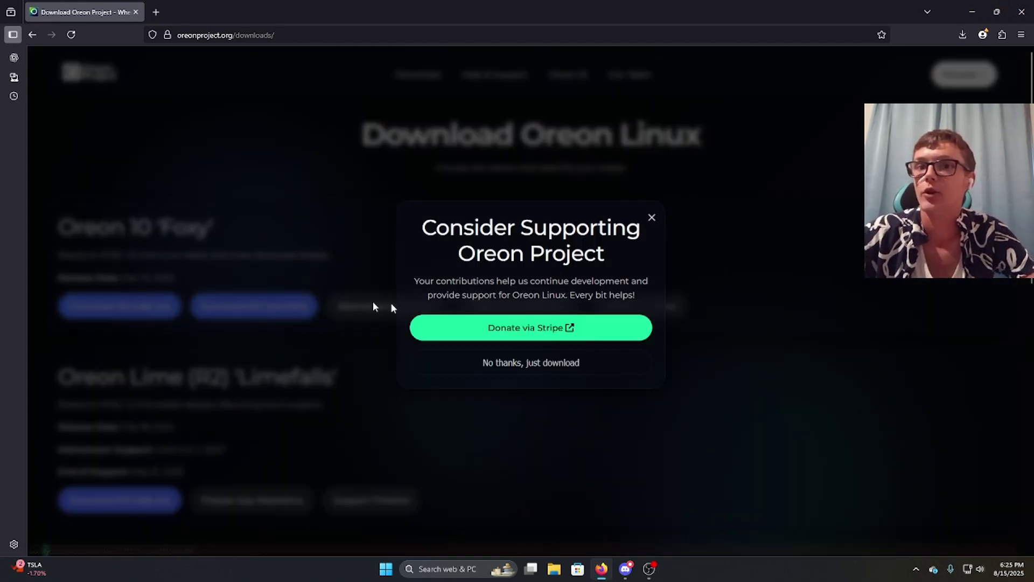
pyautogui.click(493, 362)
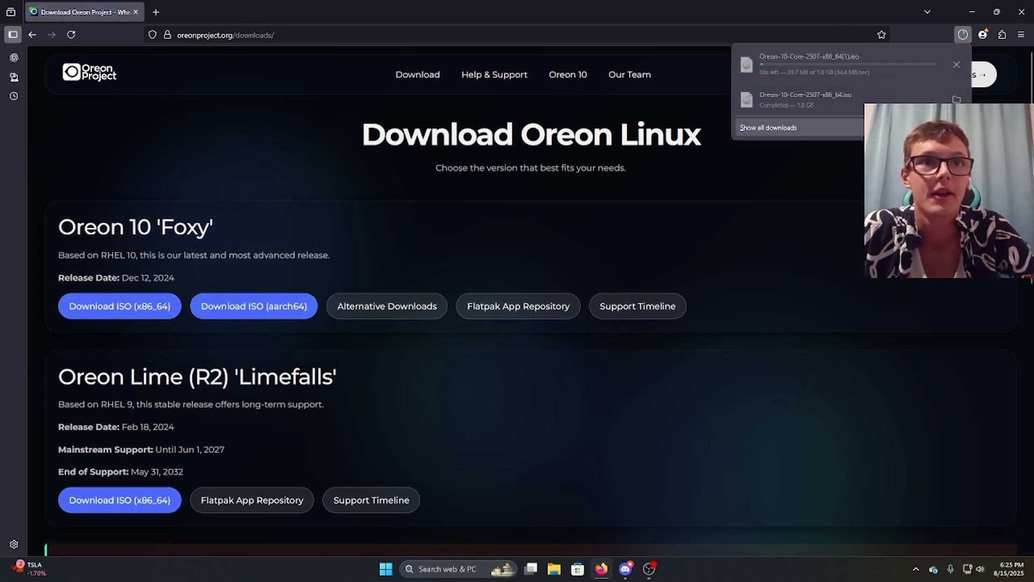
# Clear the duplicate download from the Library, minimize it, and bring up Windows search
pyautogui.click(769, 128)
pyautogui.click(388, 161)
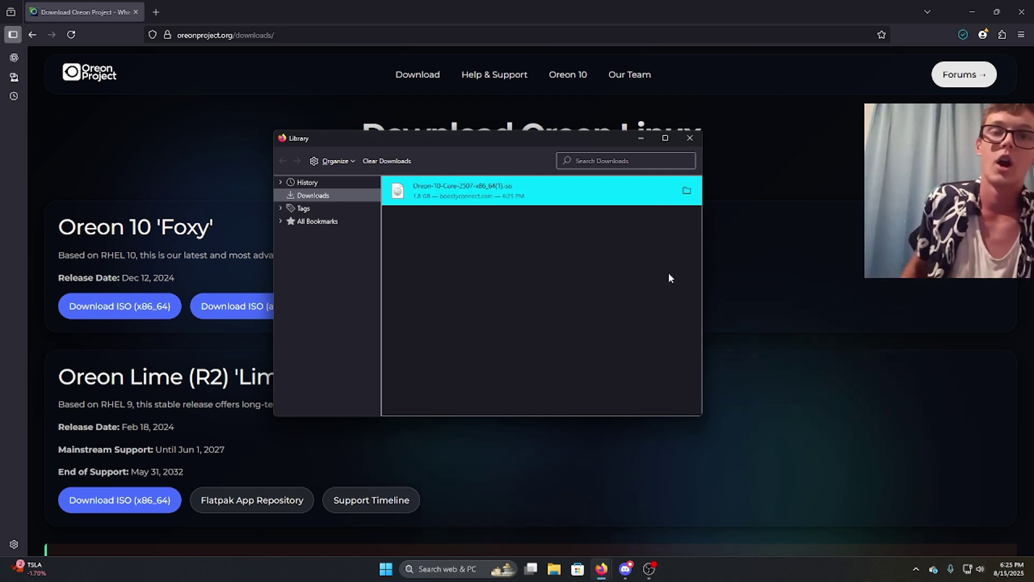
pyautogui.click(641, 138)
pyautogui.press('super')
pyautogui.write('ec')
pyautogui.press('BackSpace')
pyautogui.press('BackSpace')
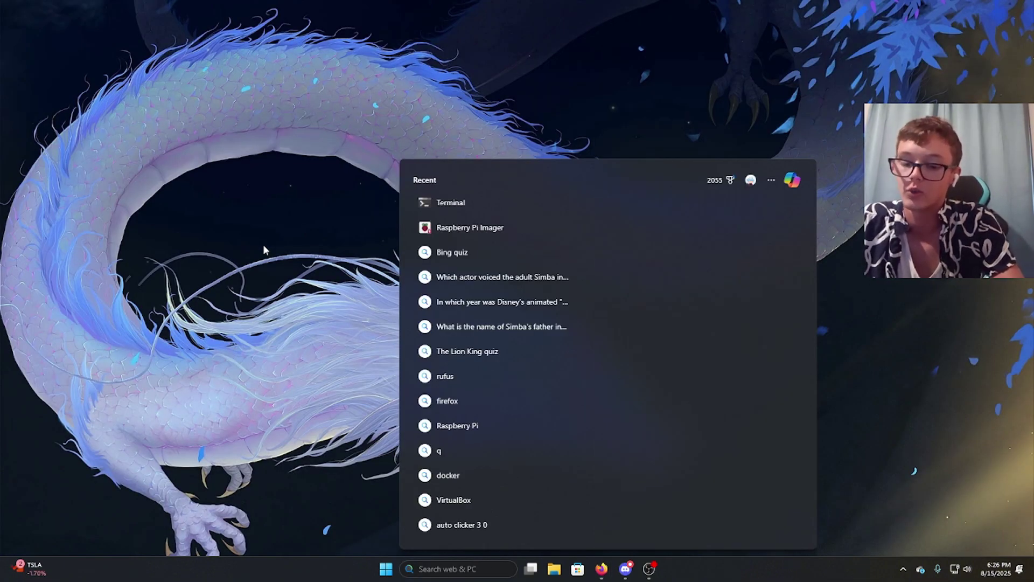
pyautogui.write('bl')
# Fix the search text and launch balenaEtcher from the Windows search results
pyautogui.press('BackSpace')
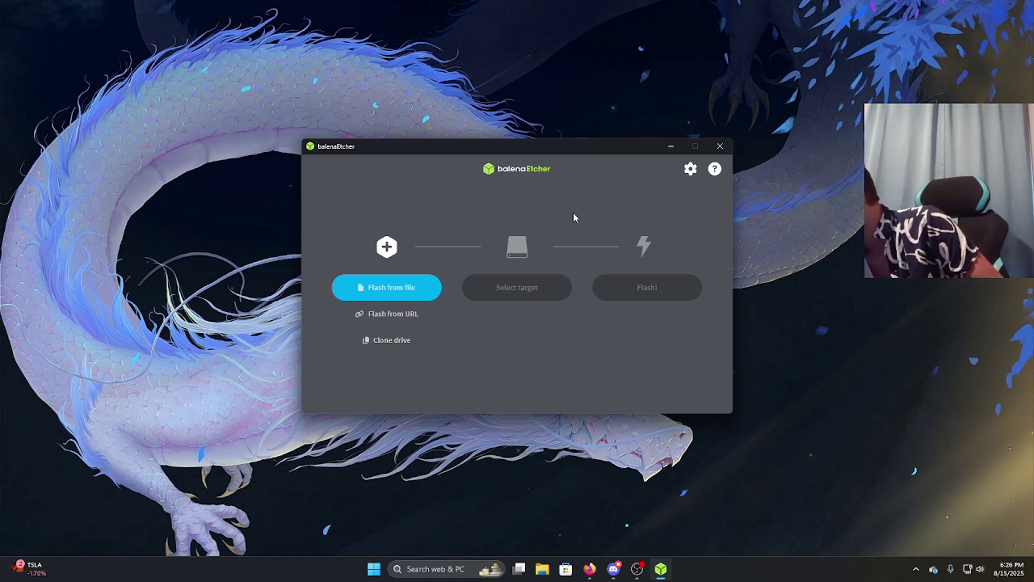
# Load the newest Oreon 10 ISO into balenaEtcher and select the SanDisk USB drive as target
pyautogui.click(376, 290)
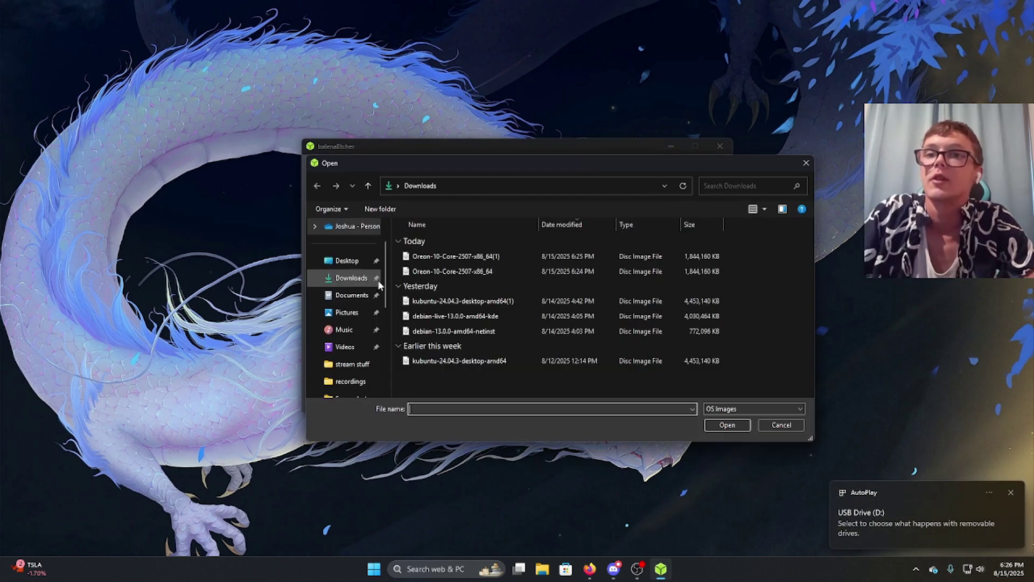
pyautogui.click(442, 257)
pyautogui.click(727, 426)
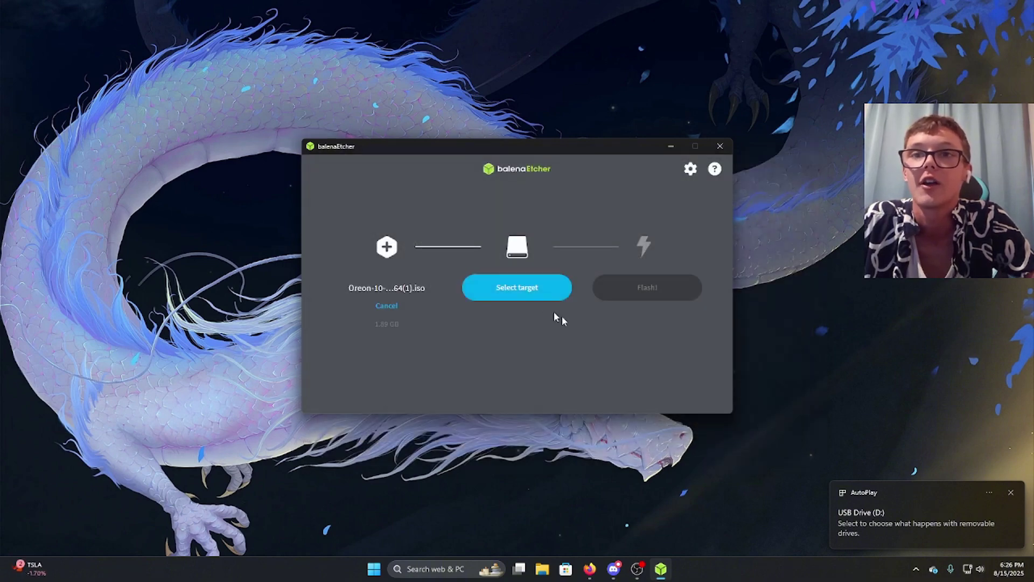
pyautogui.click(520, 289)
pyautogui.click(399, 242)
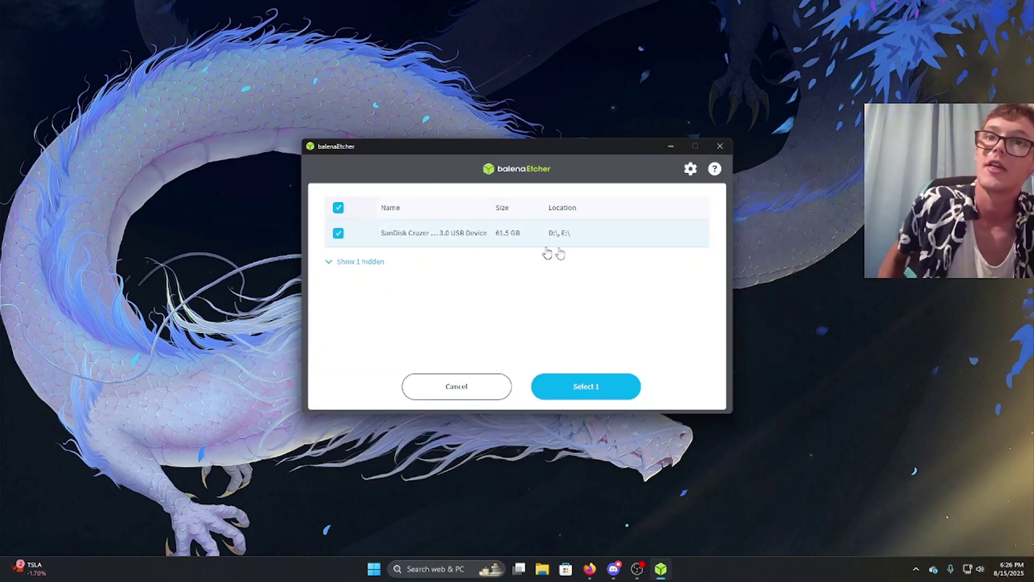
pyautogui.click(356, 262)
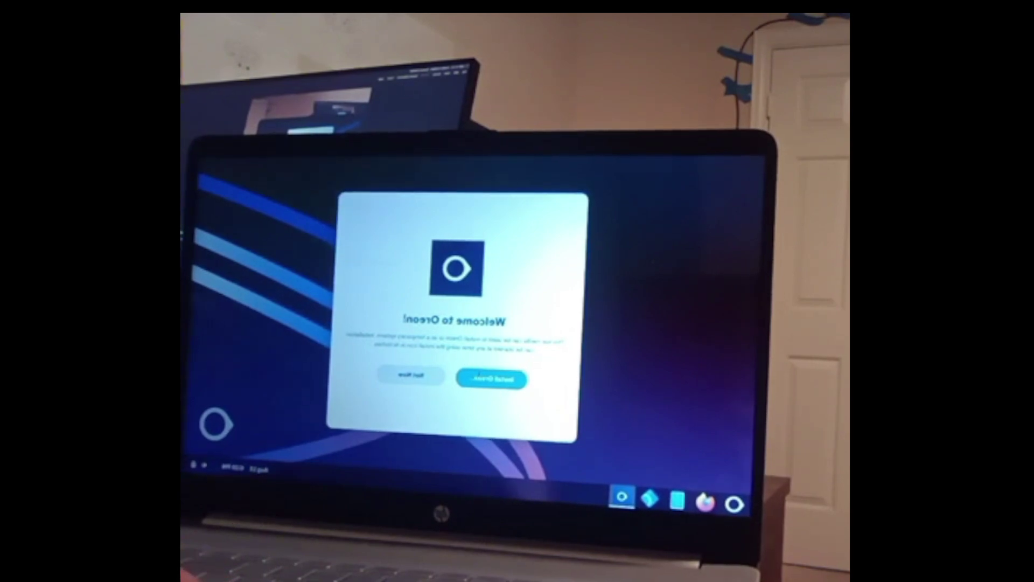
# Choose Install Oreon in the Welcome window and authenticate the installer prompt
pyautogui.click(476, 379)
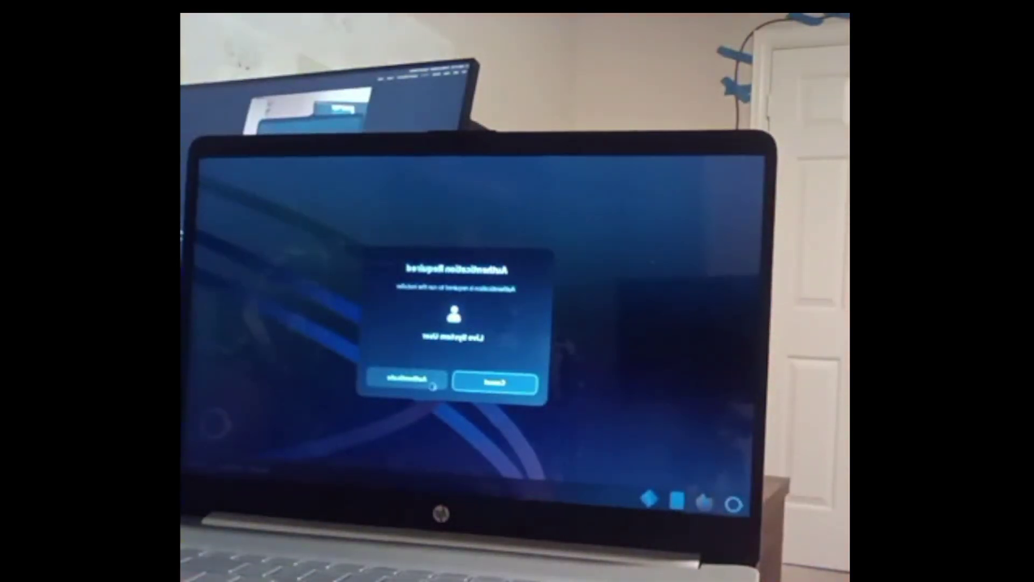
pyautogui.click(428, 382)
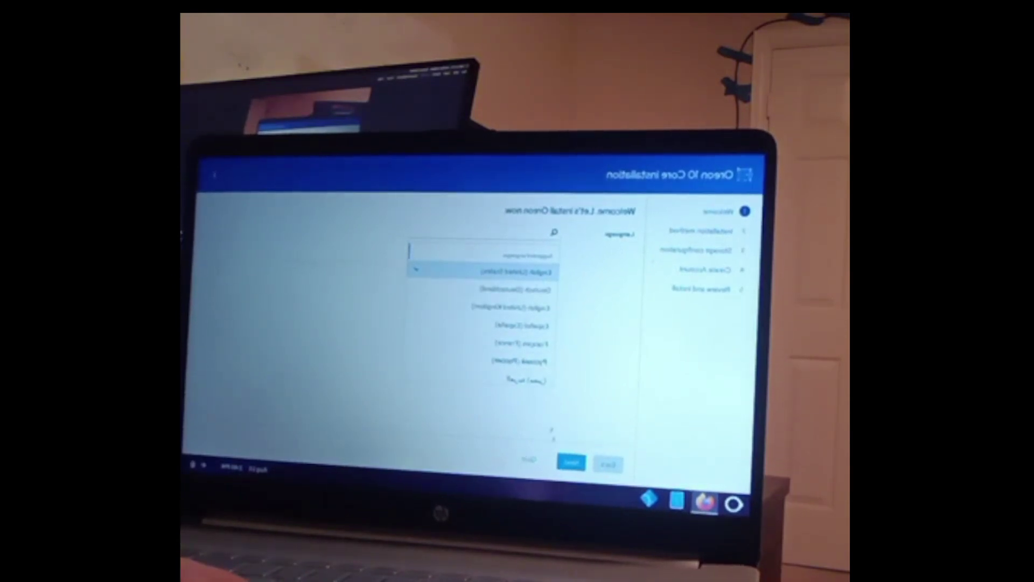
# Select 'Use entire disk' for storage and continue with 'Encrypt my data' left off
pyautogui.click(571, 462)
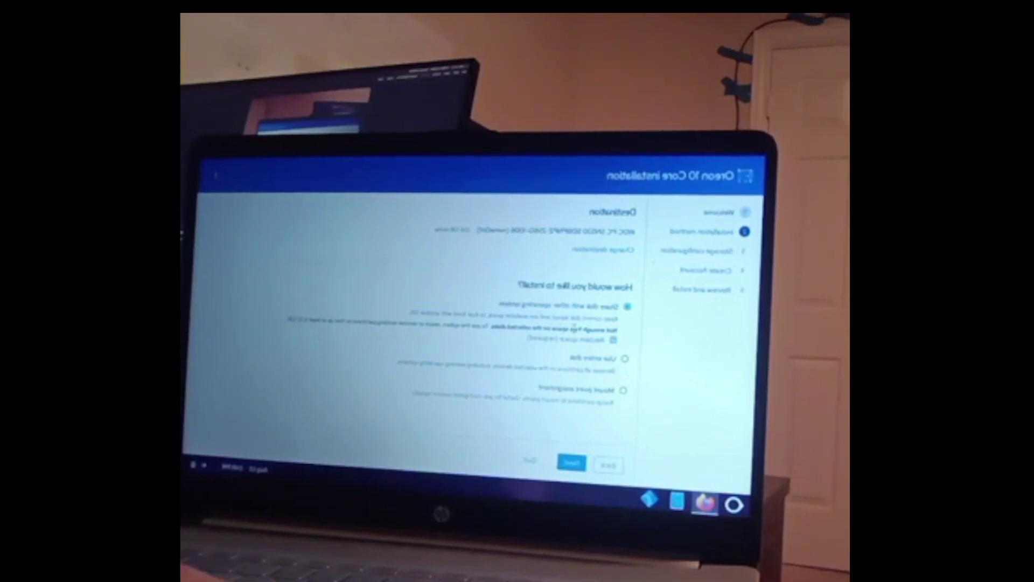
pyautogui.click(611, 364)
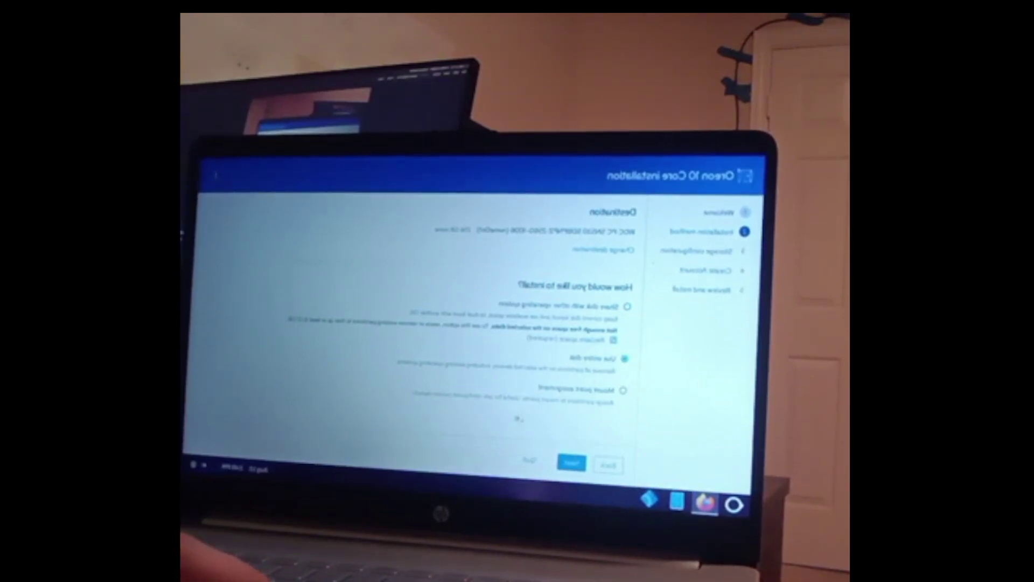
pyautogui.click(572, 463)
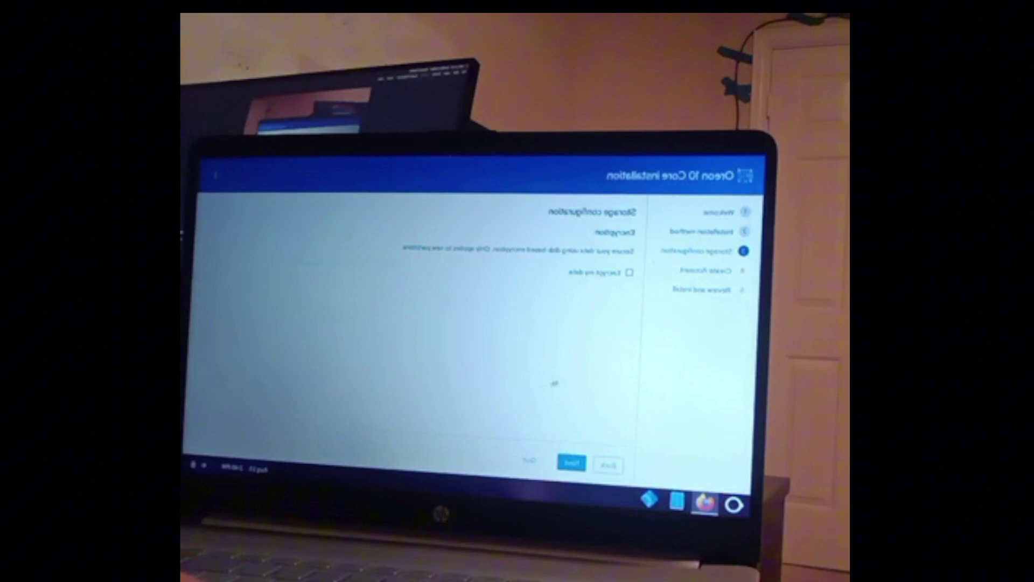
pyautogui.click(566, 463)
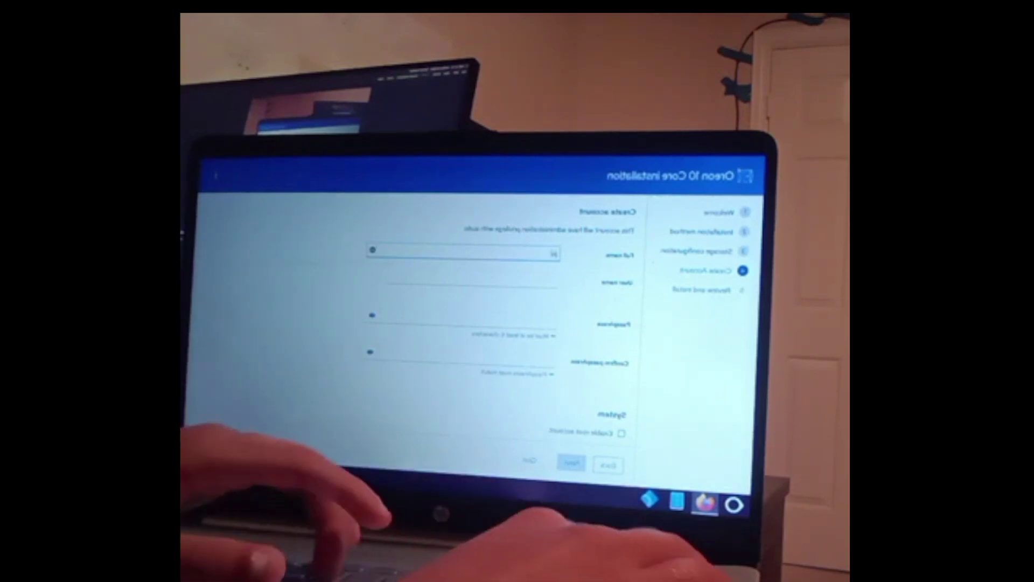
pyautogui.write('josh')
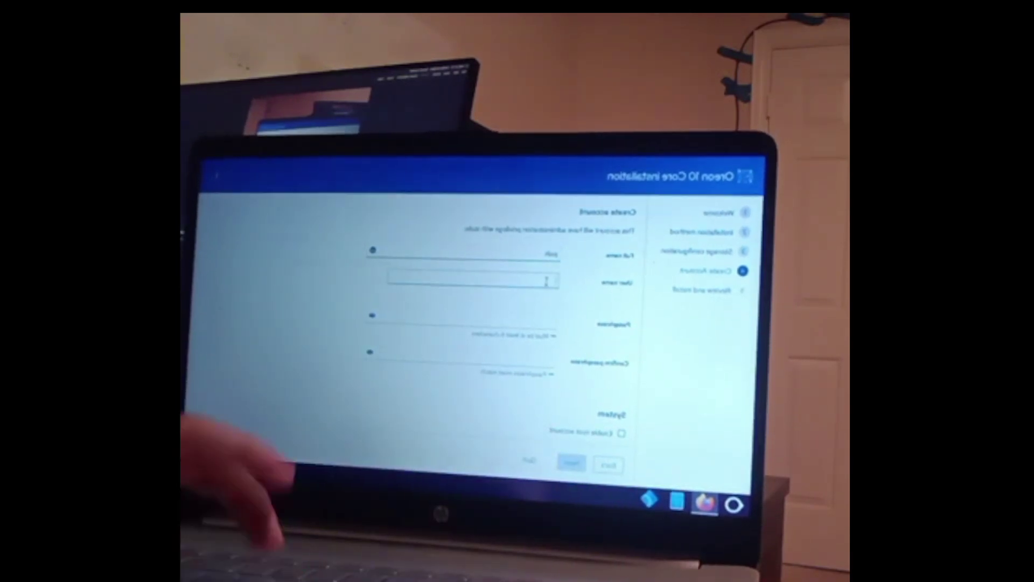
# Fill in full name, user name and confirmed passphrase, enable the root account, and continue
pyautogui.press('Tab')
pyautogui.press('Tab')
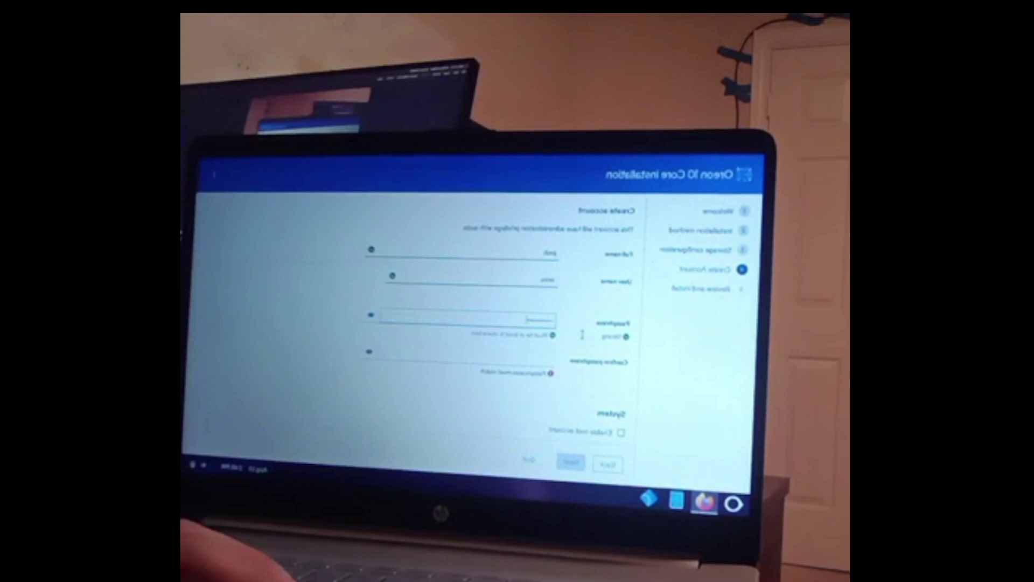
pyautogui.write('password')
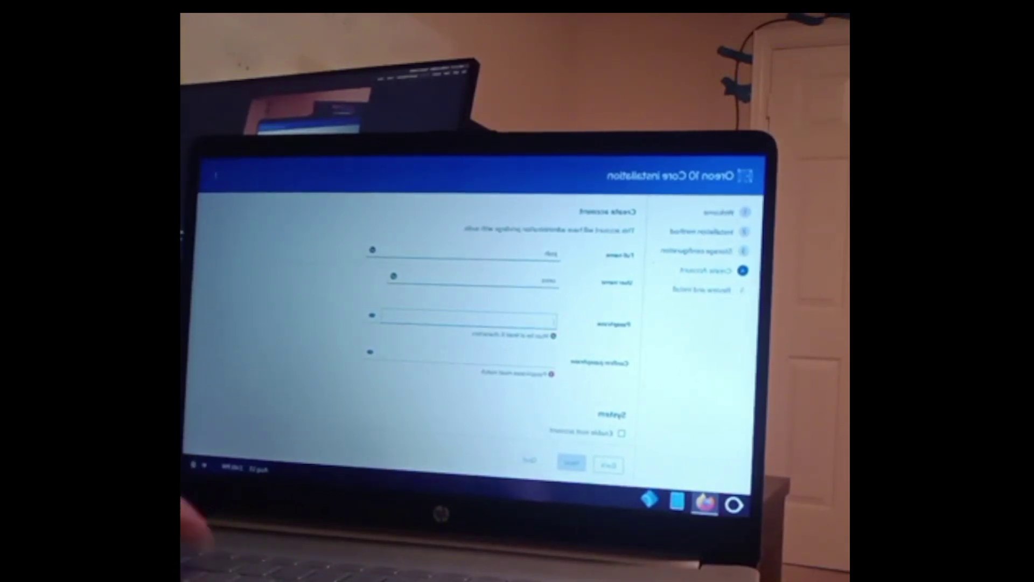
pyautogui.press('BackSpace')
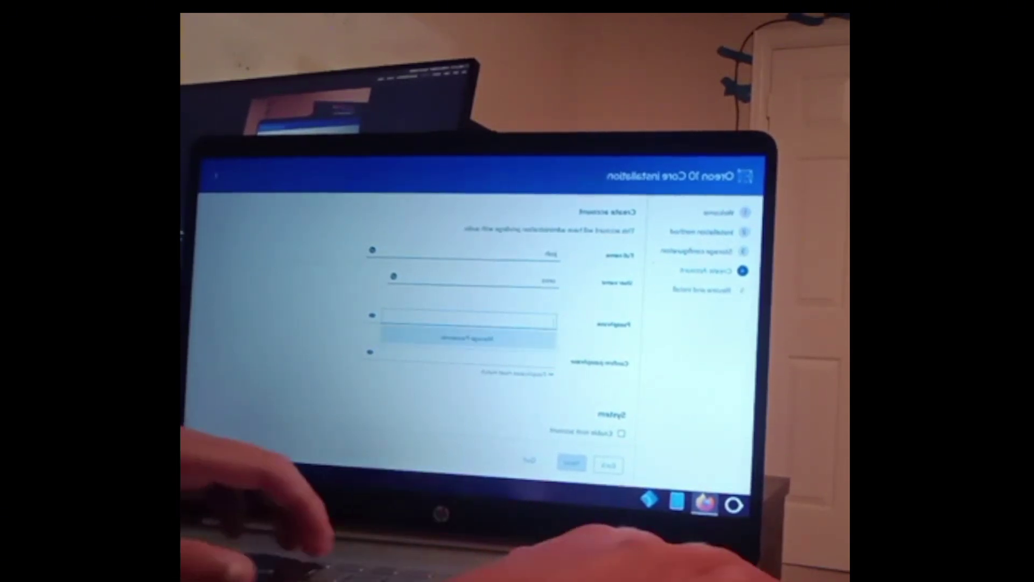
pyautogui.write('passwo')
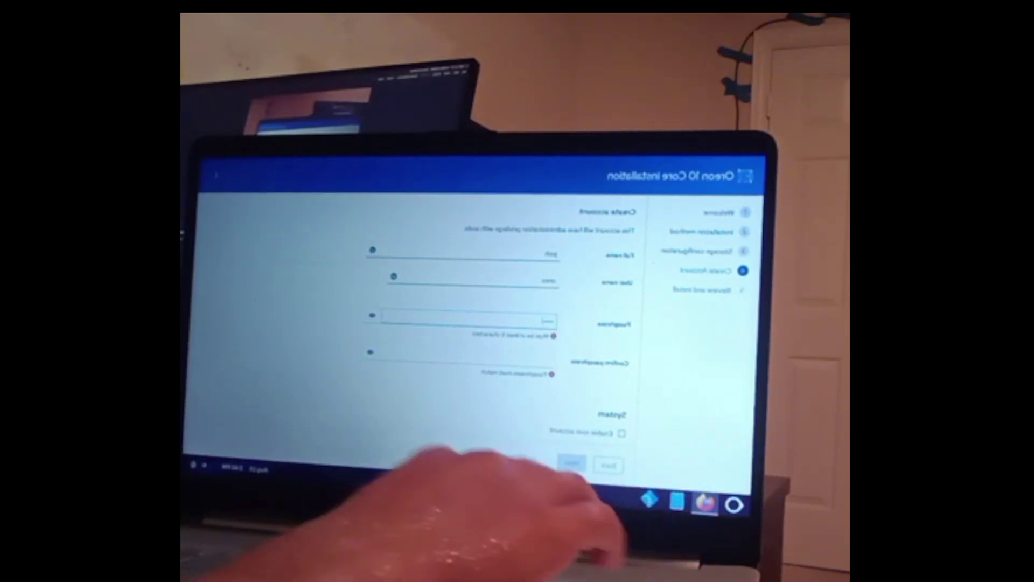
pyautogui.click(523, 352)
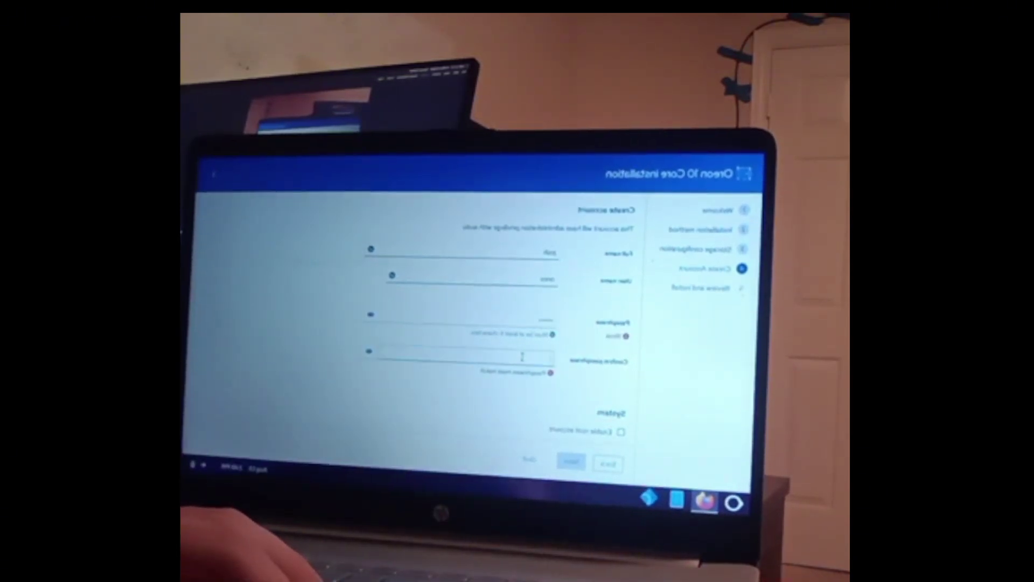
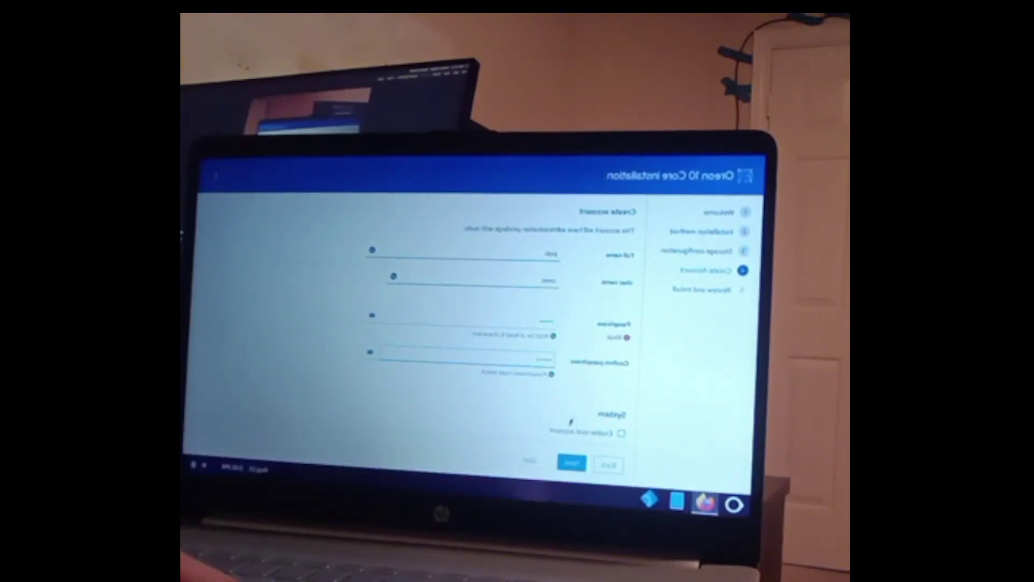
pyautogui.click(600, 435)
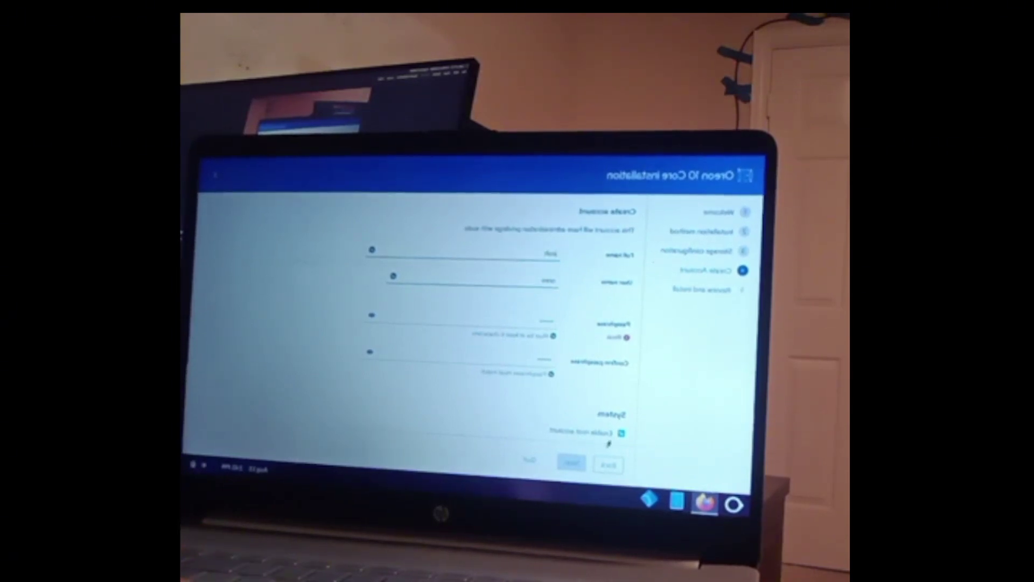
pyautogui.click(570, 463)
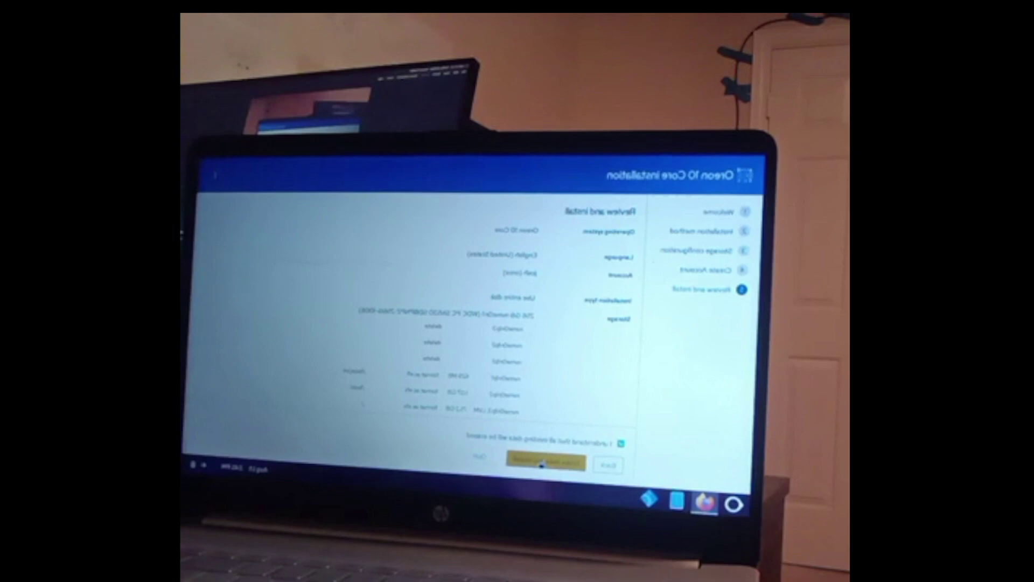
# Start 'Erase disk and install' and wait for Oreon 10 Core to finish installing
pyautogui.click(541, 462)
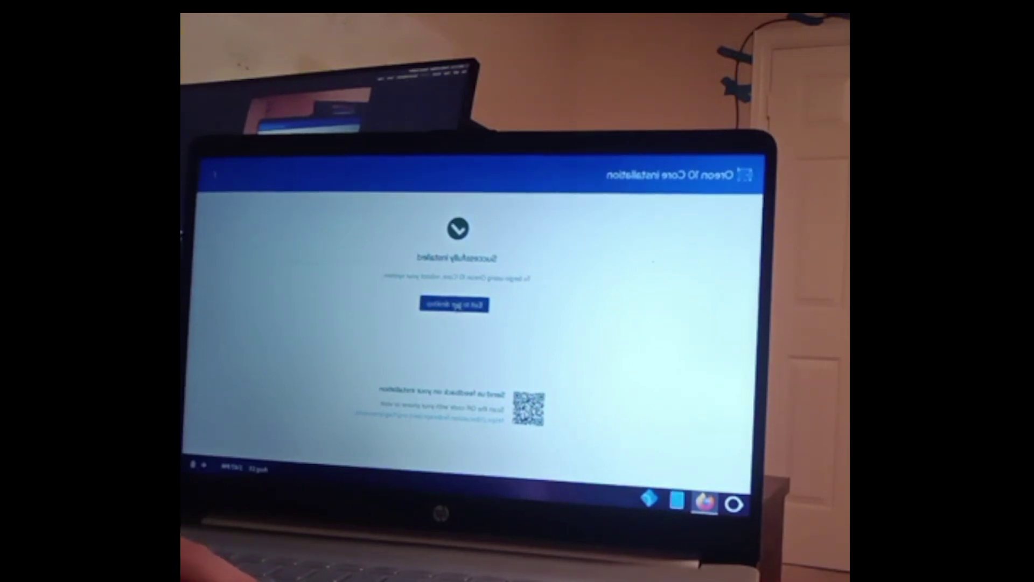
# Exit to the live desktop and power off the live system from the launcher
pyautogui.click(454, 304)
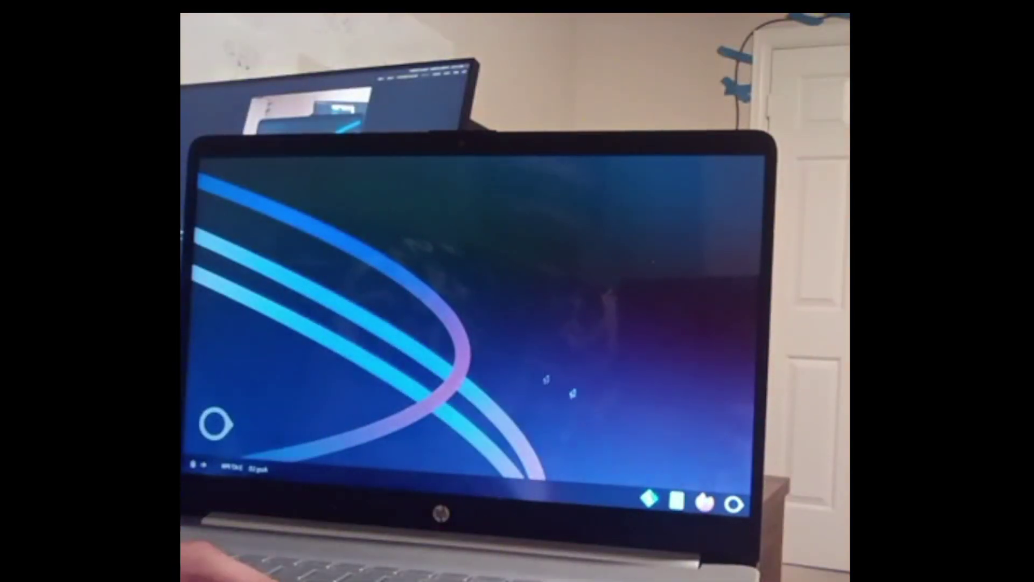
pyautogui.press('super')
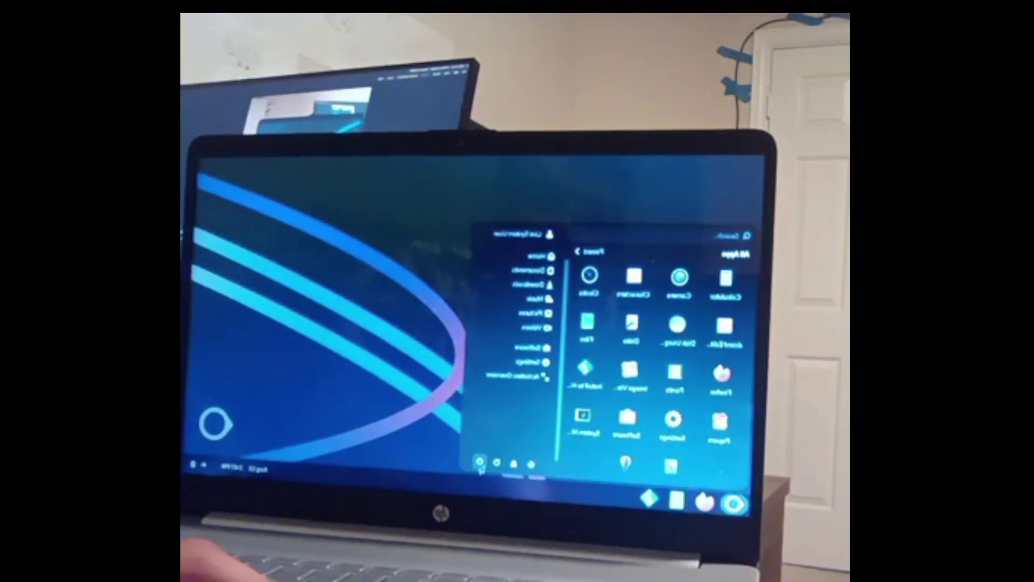
pyautogui.click(480, 465)
pyautogui.click(409, 343)
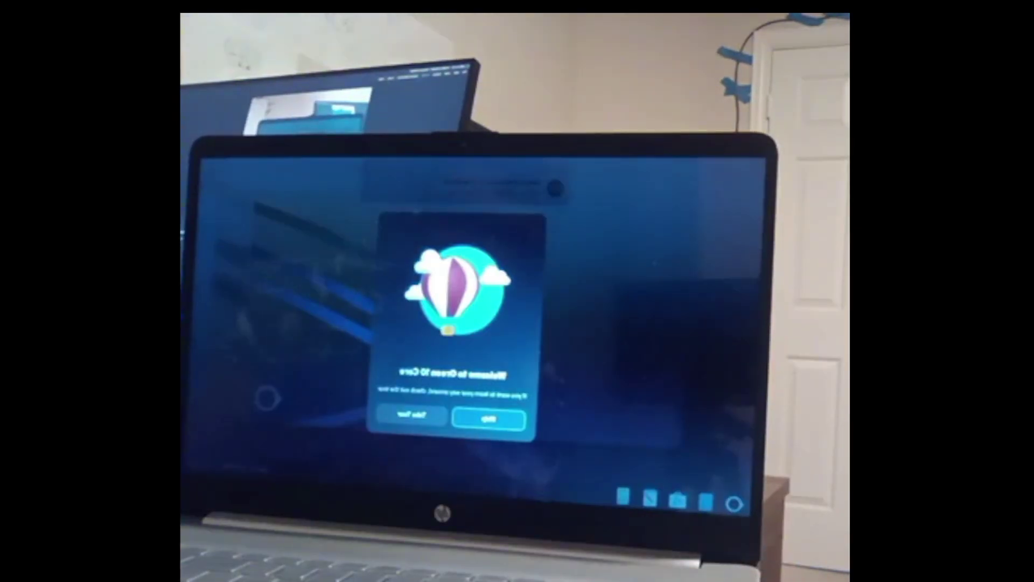
# Skip the welcome tour on the installed system and open then close the launcher
pyautogui.click(489, 419)
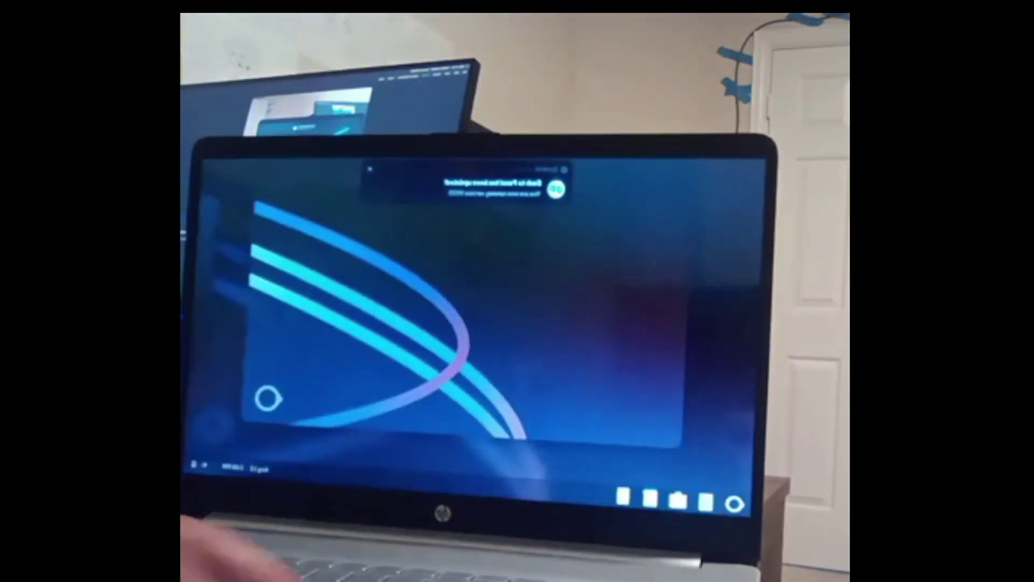
pyautogui.press('super')
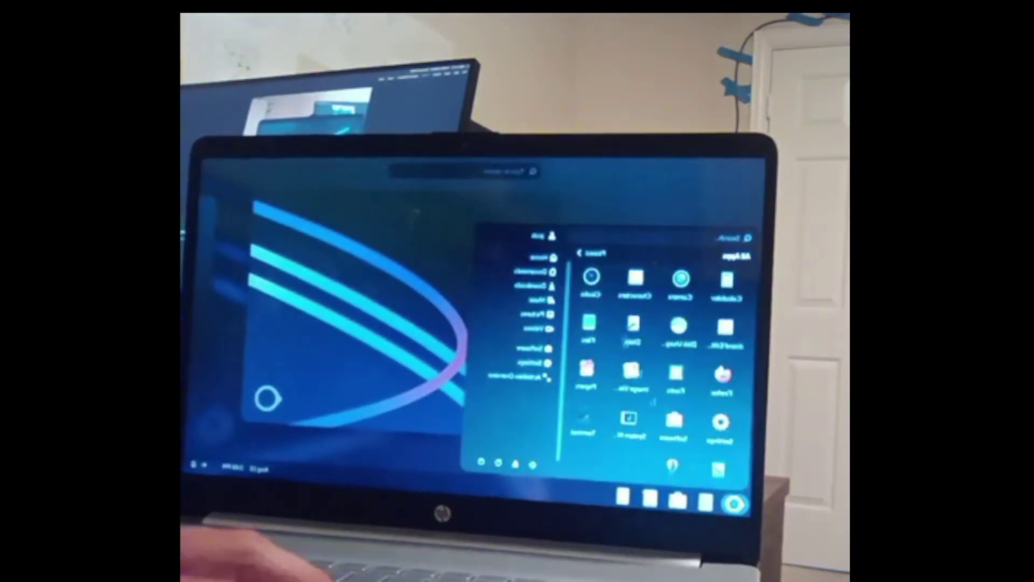
pyautogui.press('super')
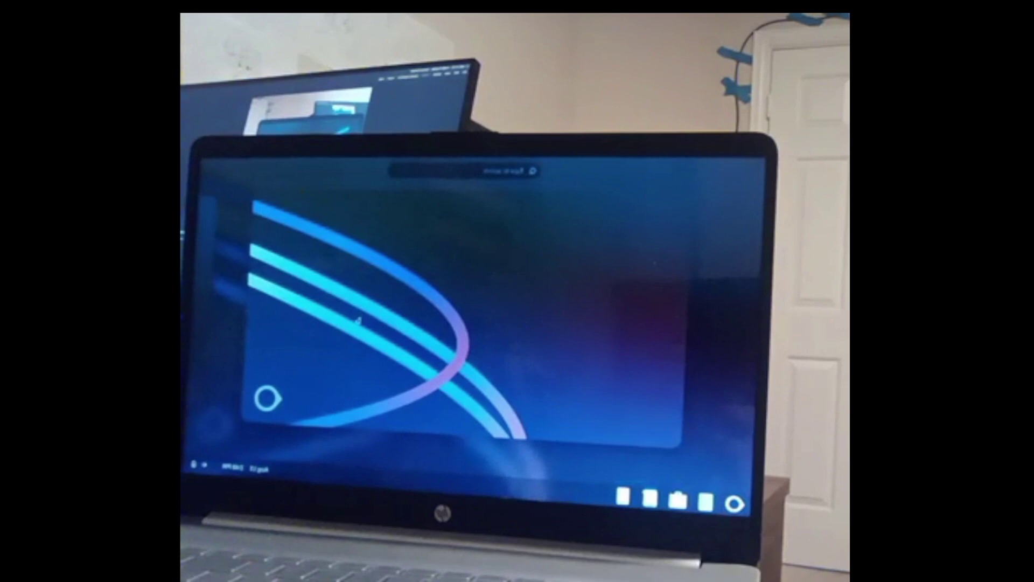